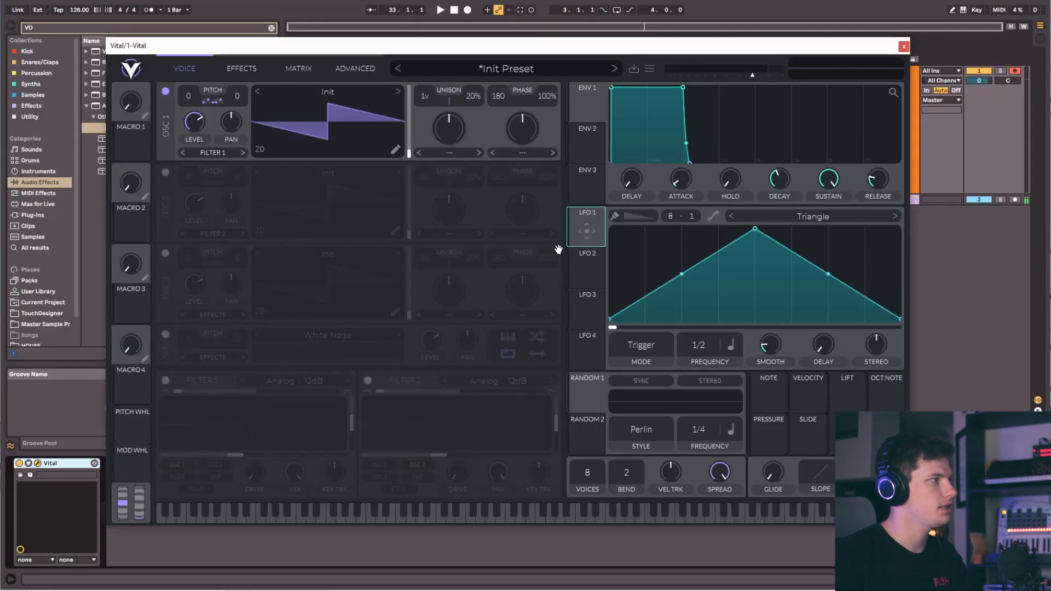
Modulate oscillator 1's transpose with LFO 1 and raise the modulation amount to about 11.5.
{"action": "left_click_drag", "start_coordinate": [587, 231], "coordinate": [195, 122]}
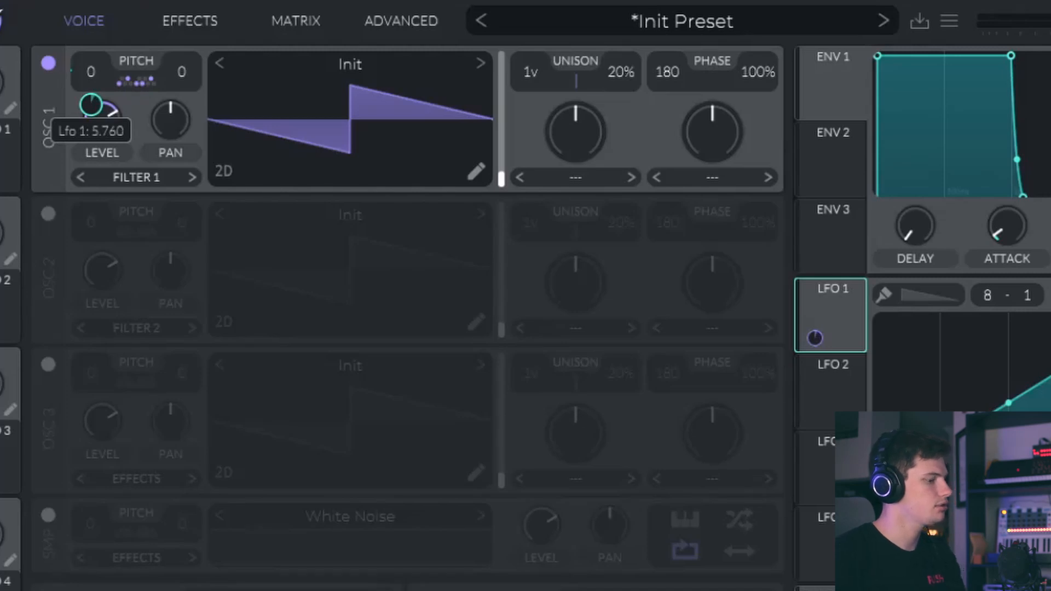
{"action": "left_click_drag", "start_coordinate": [96, 110], "coordinate": [97, 101]}
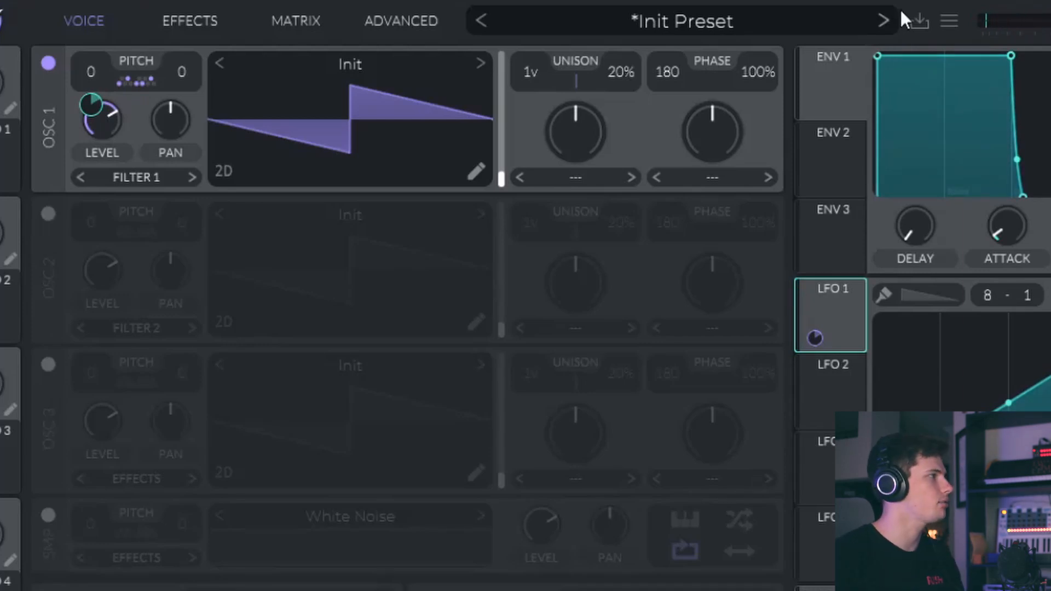
{"action": "mouse_move", "coordinate": [90, 105]}
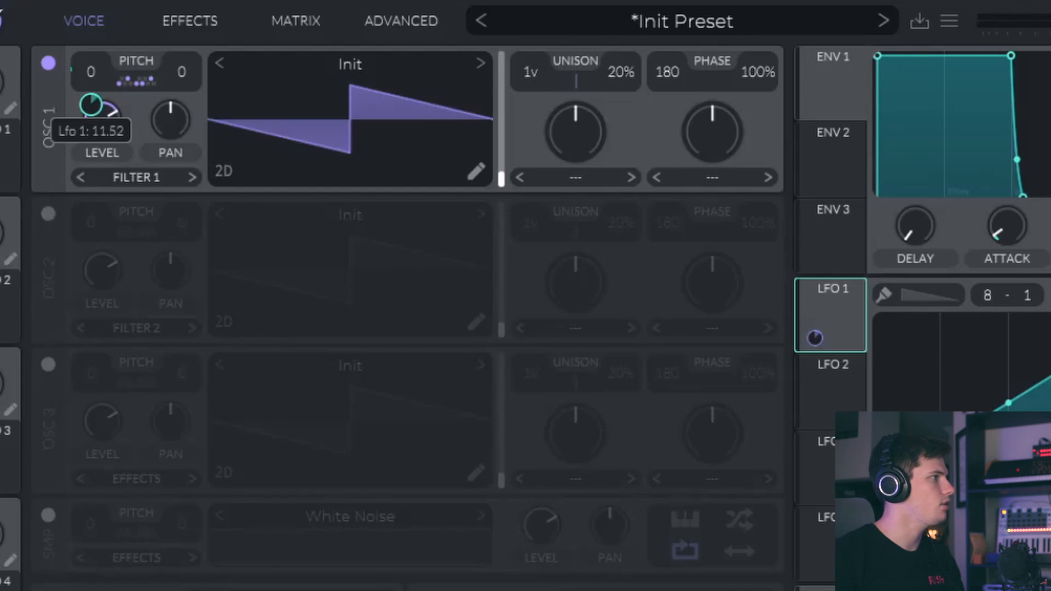
{"action": "left_click_drag", "start_coordinate": [91, 105], "coordinate": [91, 104]}
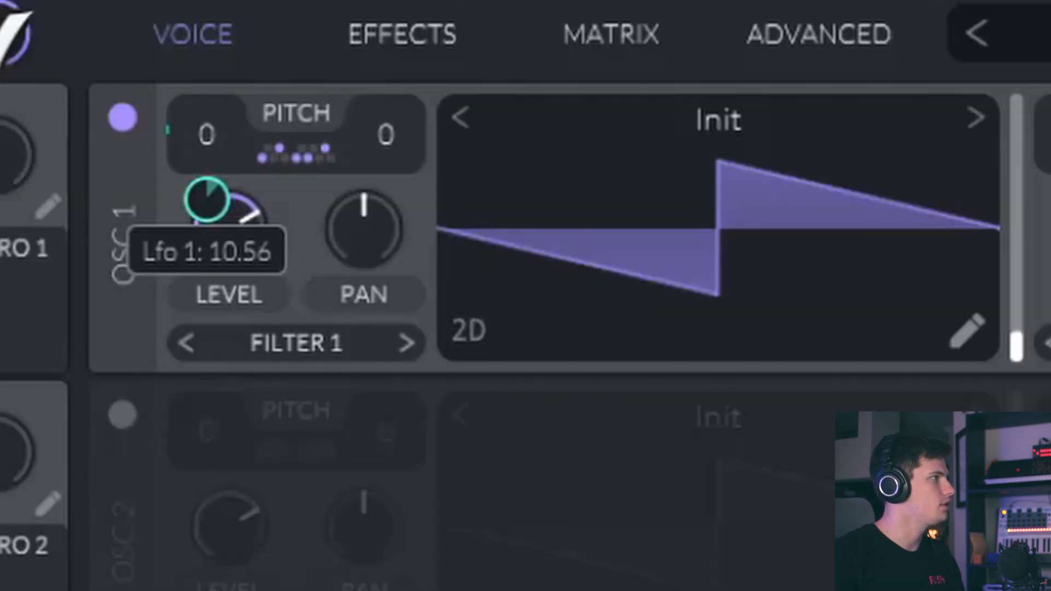
{"action": "left_click_drag", "start_coordinate": [207, 199], "coordinate": [207, 198]}
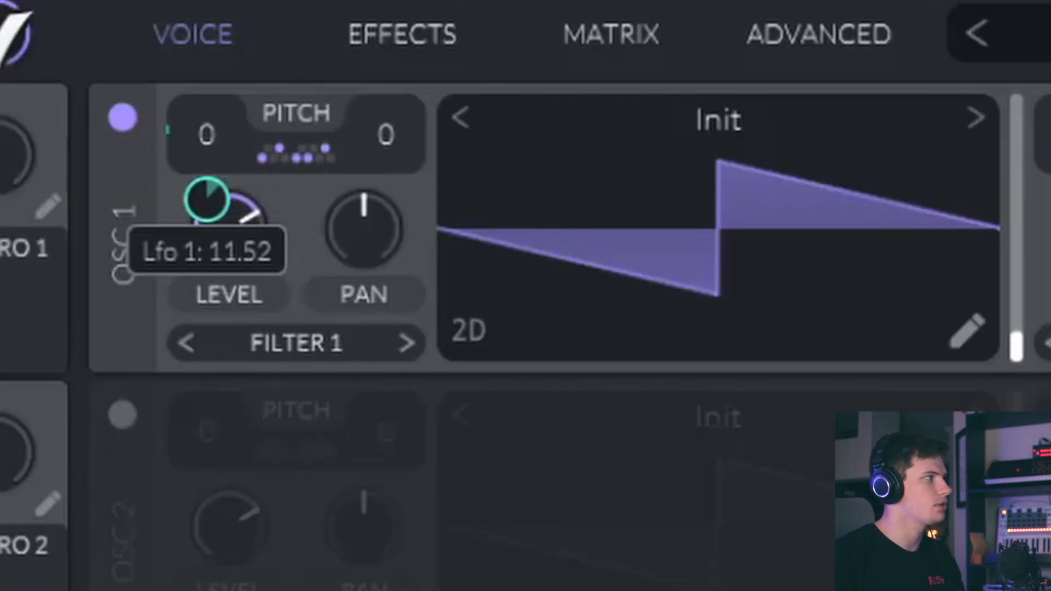
{"action": "left_click_drag", "start_coordinate": [207, 198], "coordinate": [207, 196]}
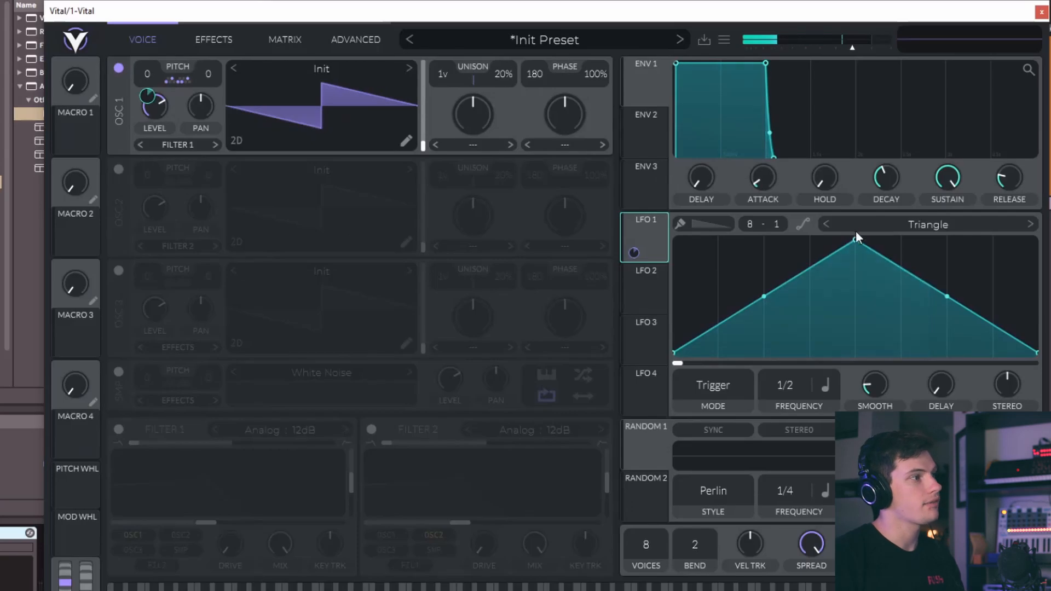
Reshape LFO 1 into a concave falling curve starting at its peak, and disconnect it from oscillator 1's transpose.
{"action": "left_click_drag", "start_coordinate": [855, 239], "coordinate": [675, 239]}
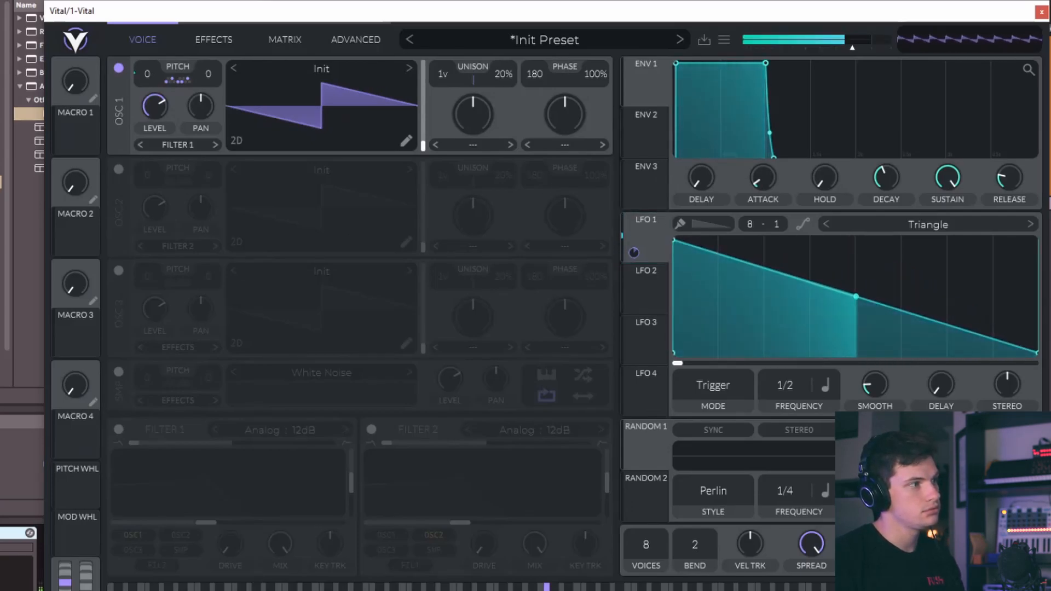
{"action": "left_click_drag", "start_coordinate": [857, 299], "coordinate": [858, 316]}
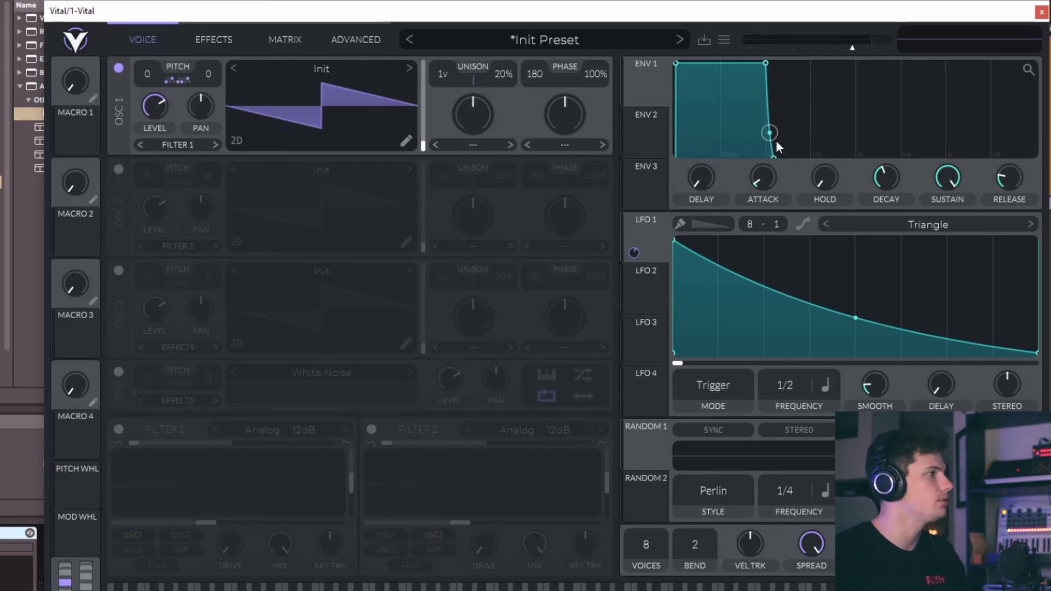
{"action": "right_click", "coordinate": [644, 232]}
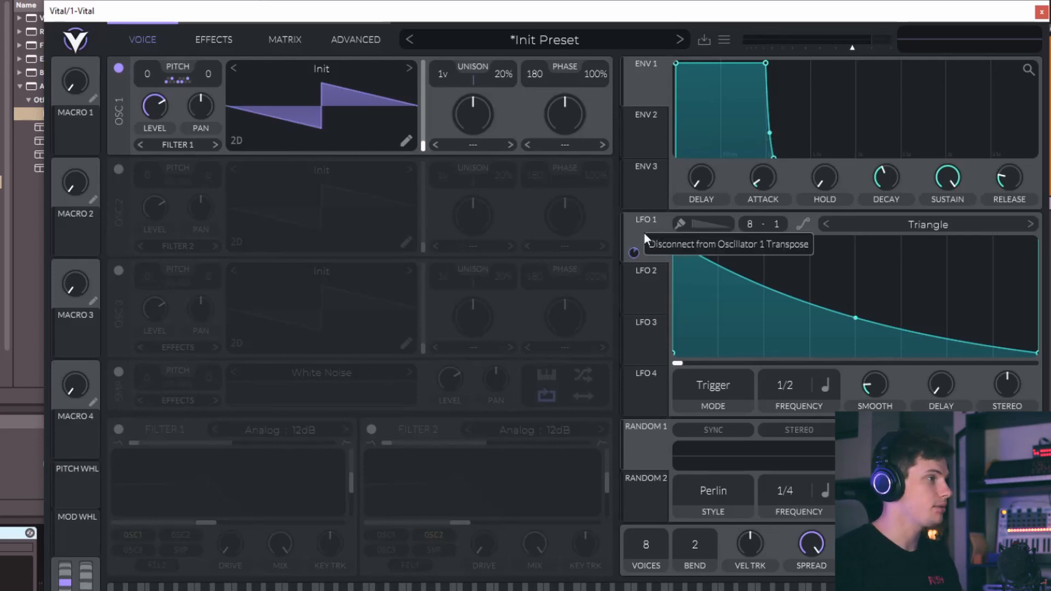
{"action": "left_click", "coordinate": [673, 238]}
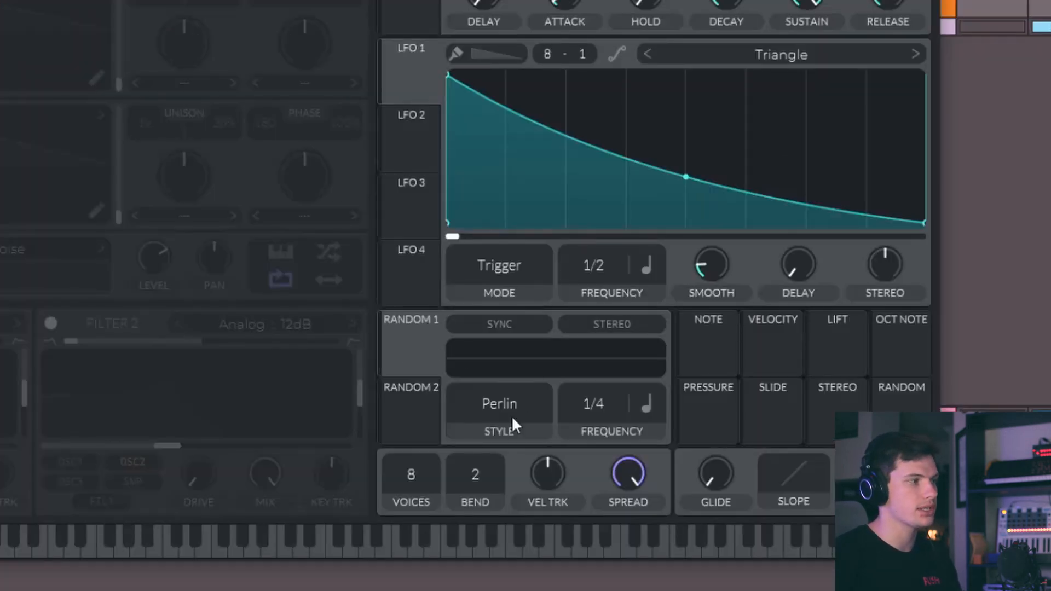
Modulate oscillator 1 with Random 1, using a 1/2 frequency and the Sample & Hold style.
{"action": "left_click_drag", "start_coordinate": [412, 349], "coordinate": [191, 115]}
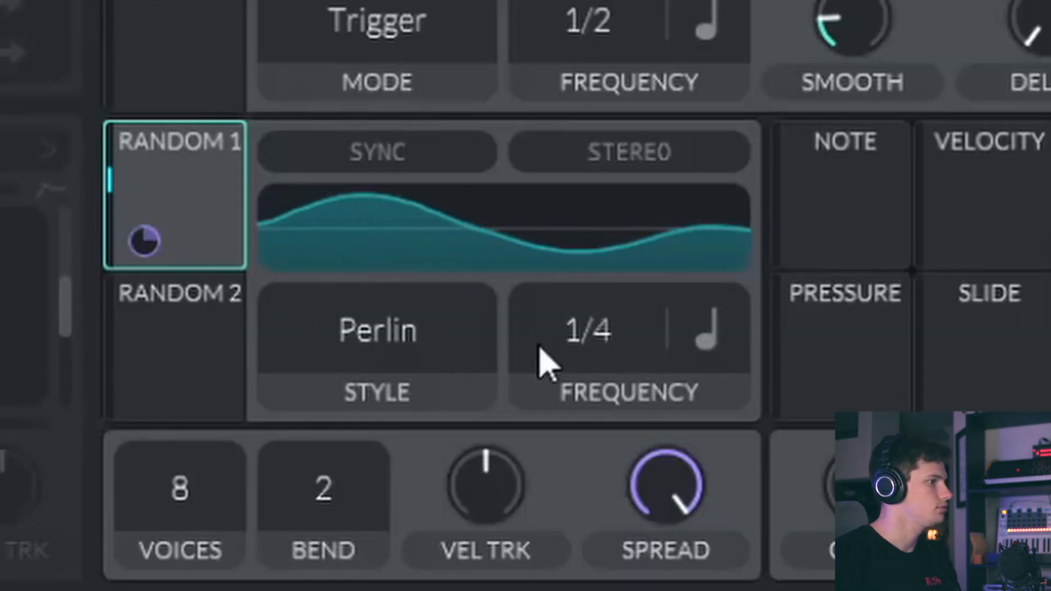
{"action": "left_click_drag", "start_coordinate": [594, 359], "coordinate": [594, 435]}
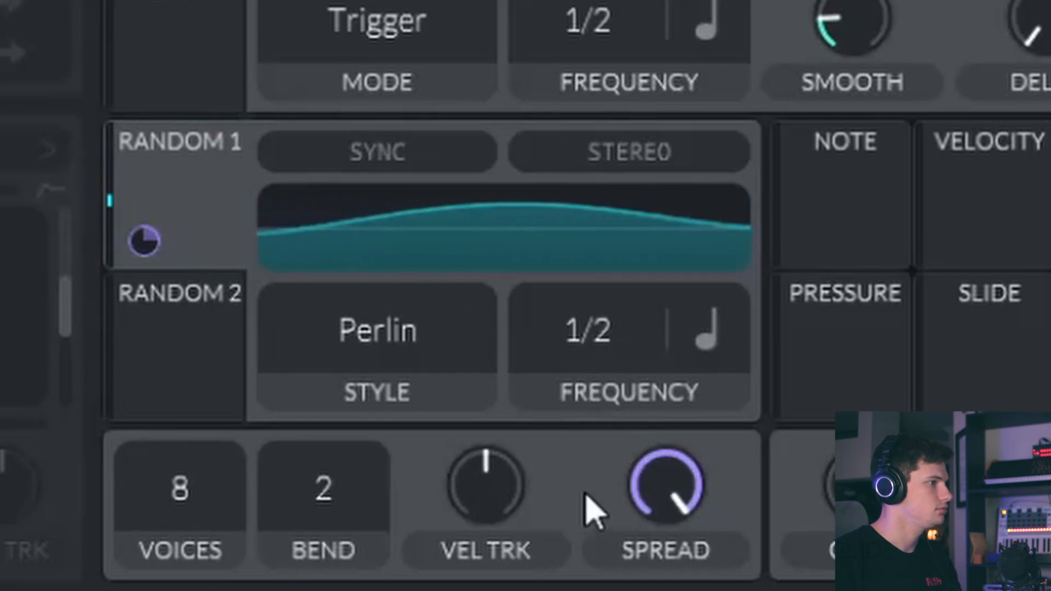
{"action": "left_click", "coordinate": [383, 388]}
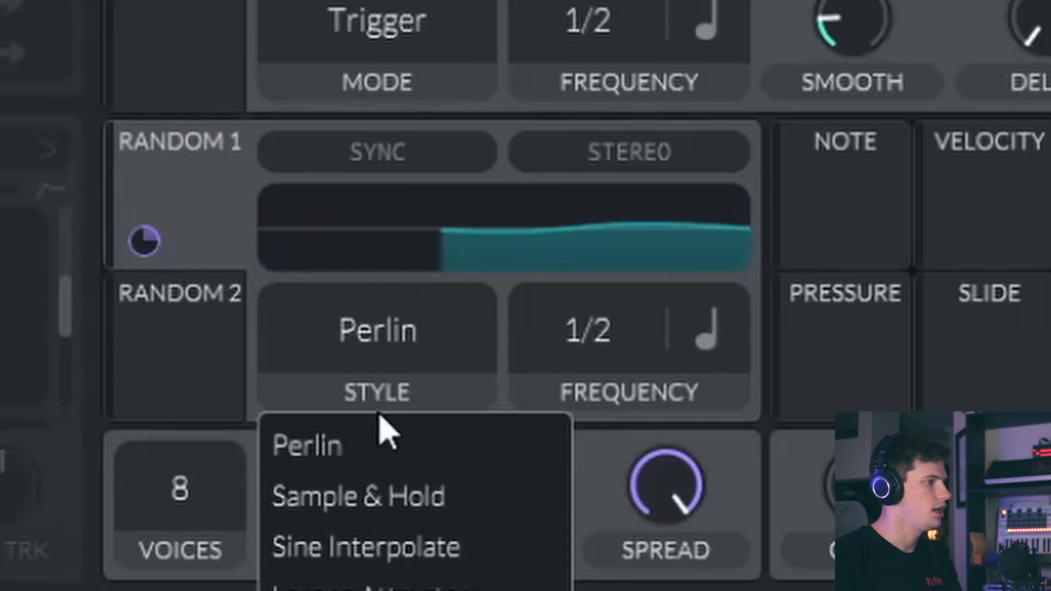
{"action": "left_click", "coordinate": [378, 520]}
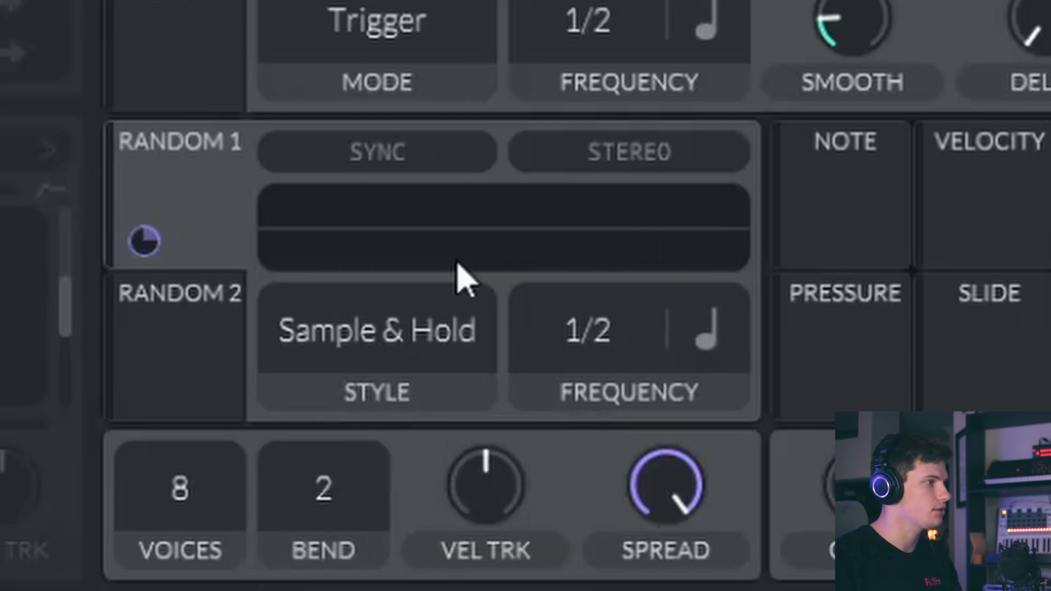
Enable sync and stereo for Random 1 and set its style to Perlin.
{"action": "left_click", "coordinate": [381, 155]}
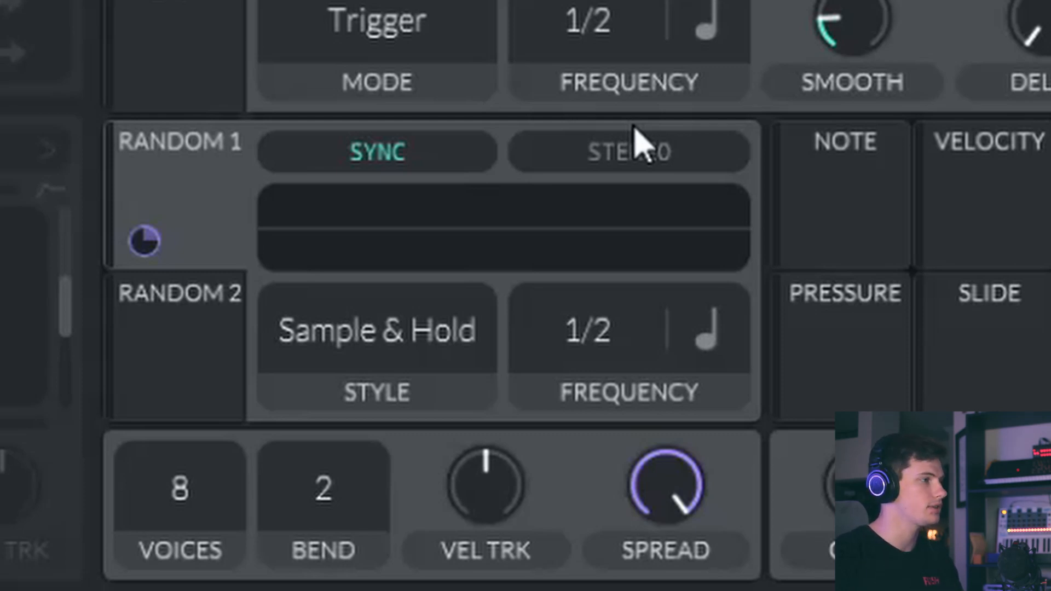
{"action": "left_click", "coordinate": [629, 154]}
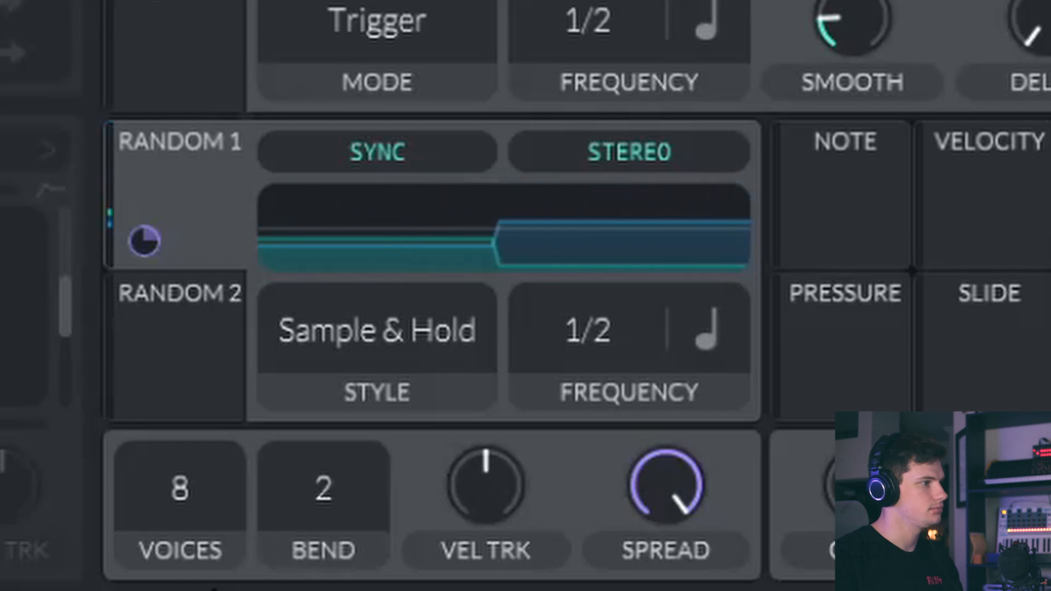
{"action": "left_click", "coordinate": [432, 350]}
{"action": "left_click", "coordinate": [413, 445]}
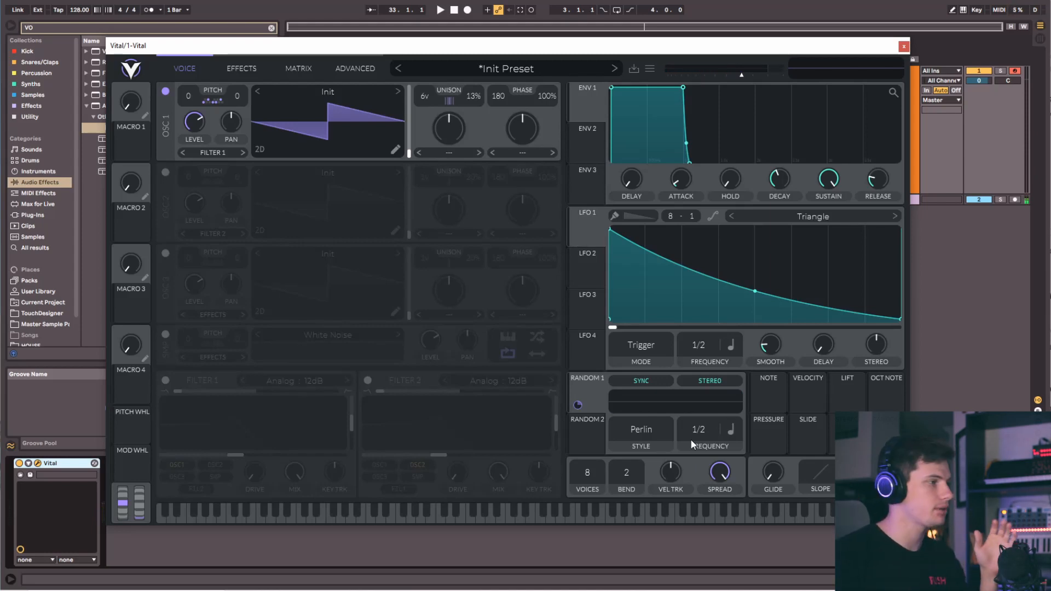
Enable the Reverb effect and lower the amount of its Lift modulation.
{"action": "left_click", "coordinate": [240, 69]}
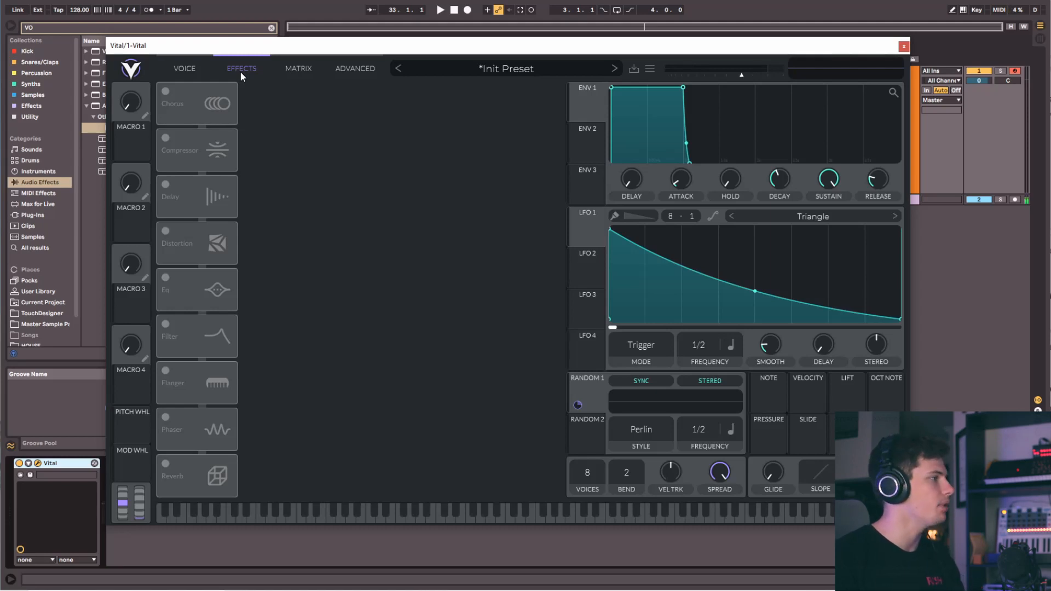
{"action": "left_click", "coordinate": [164, 463]}
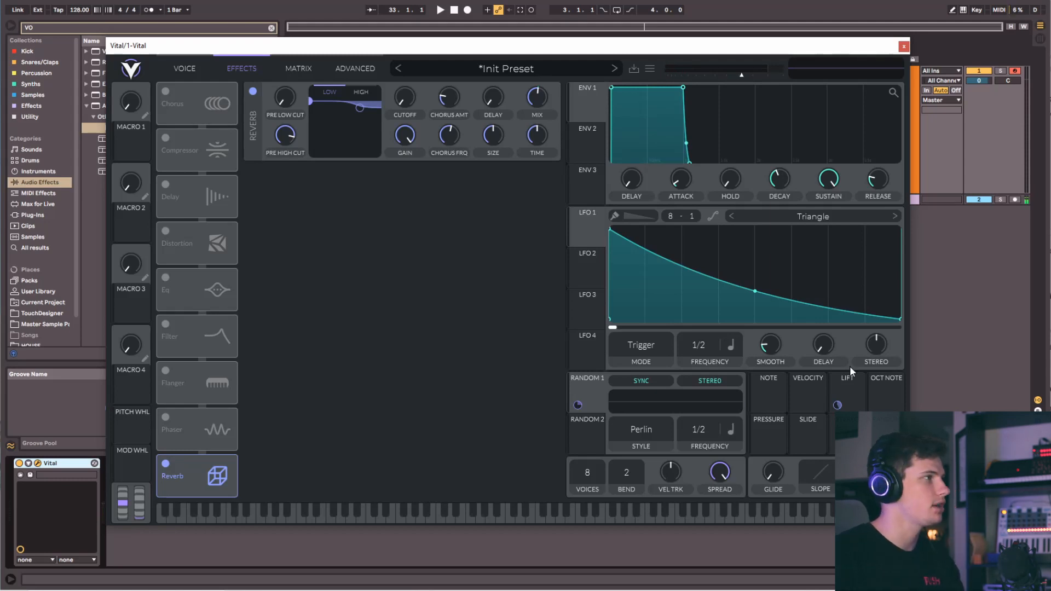
{"action": "left_click_drag", "start_coordinate": [838, 407], "coordinate": [837, 487]}
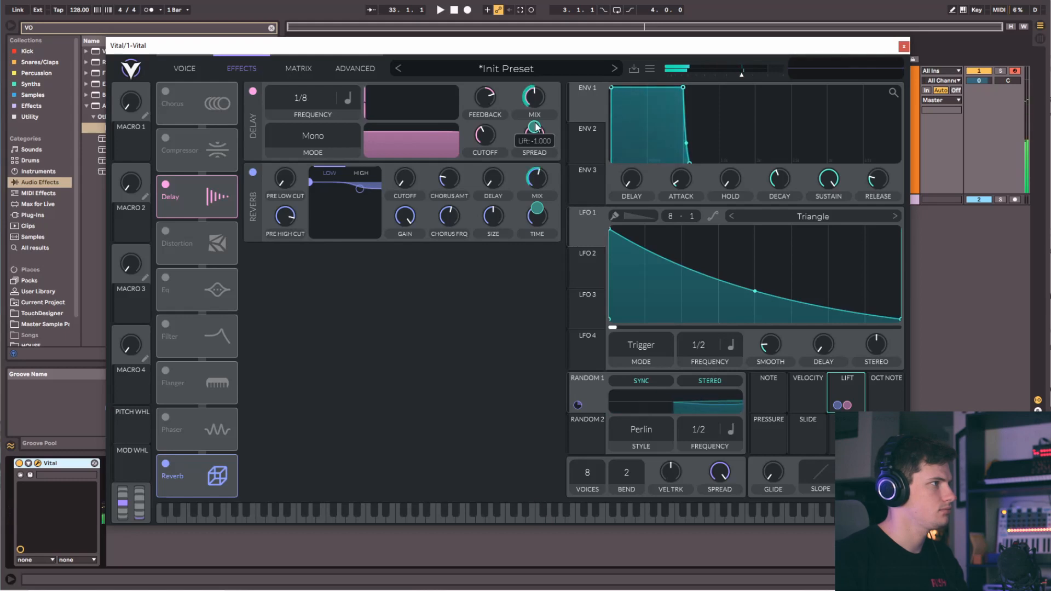
Turn off the Delay and Reverb effects, and enable the Filter effect in Comb: Low High Flange+ mode.
{"action": "left_click", "coordinate": [253, 90]}
{"action": "left_click", "coordinate": [253, 171]}
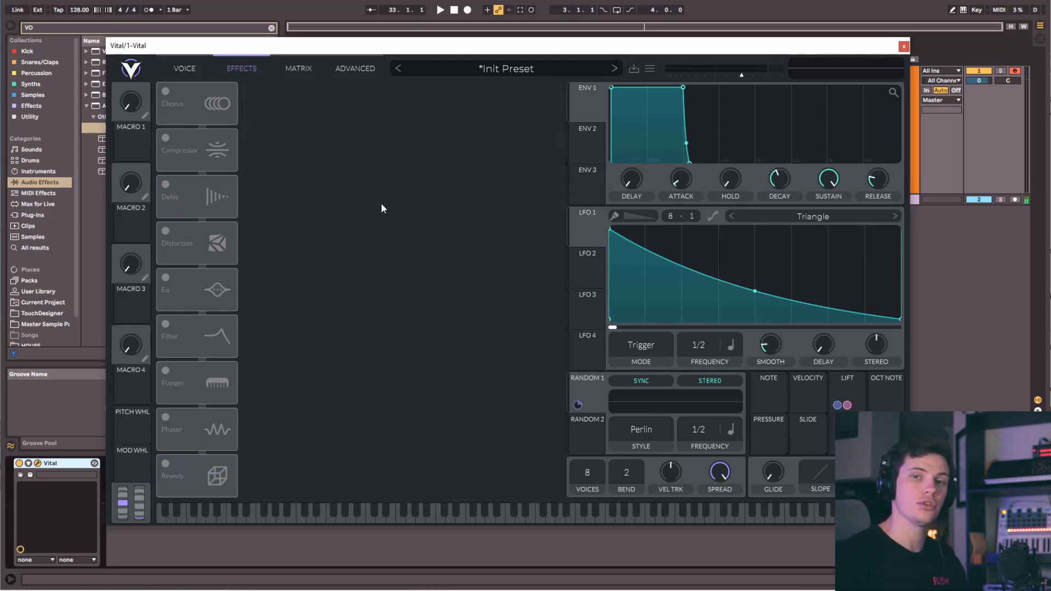
{"action": "left_click", "coordinate": [165, 324]}
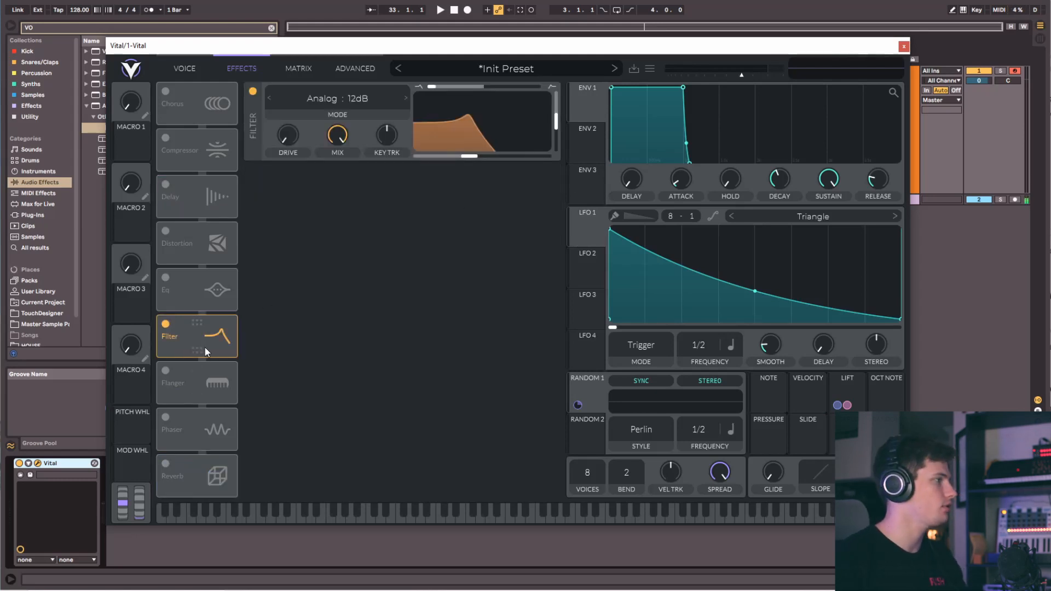
{"action": "left_click", "coordinate": [339, 100]}
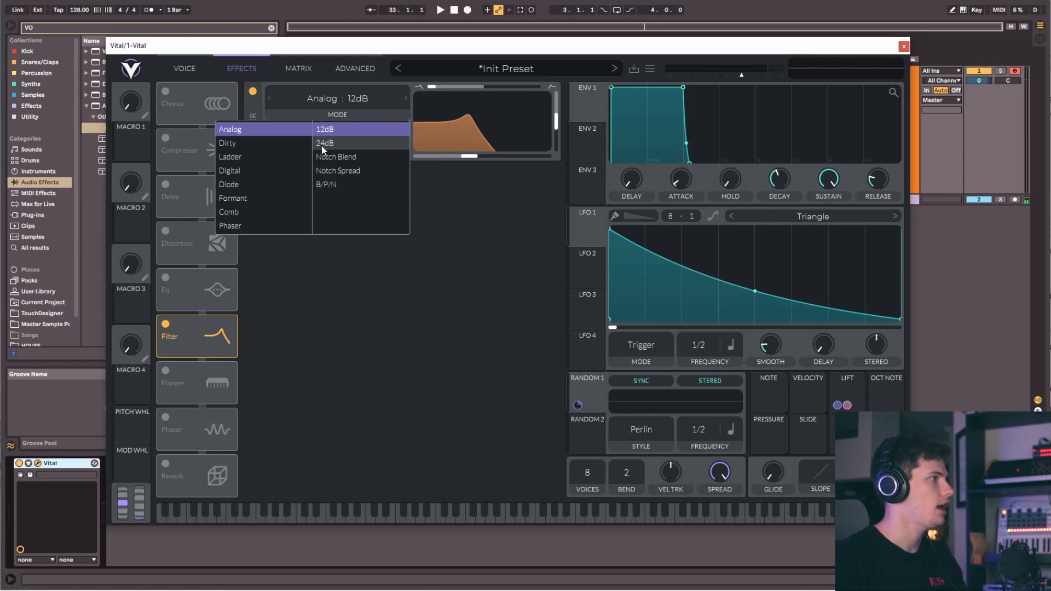
{"action": "left_click", "coordinate": [260, 211]}
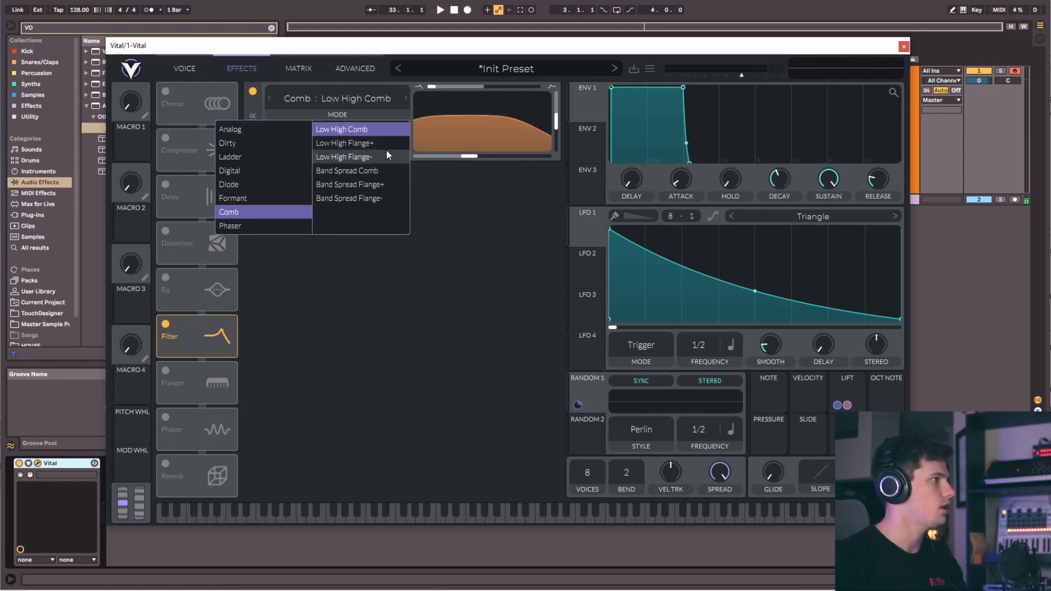
{"action": "left_click", "coordinate": [357, 142]}
{"action": "left_click", "coordinate": [463, 174]}
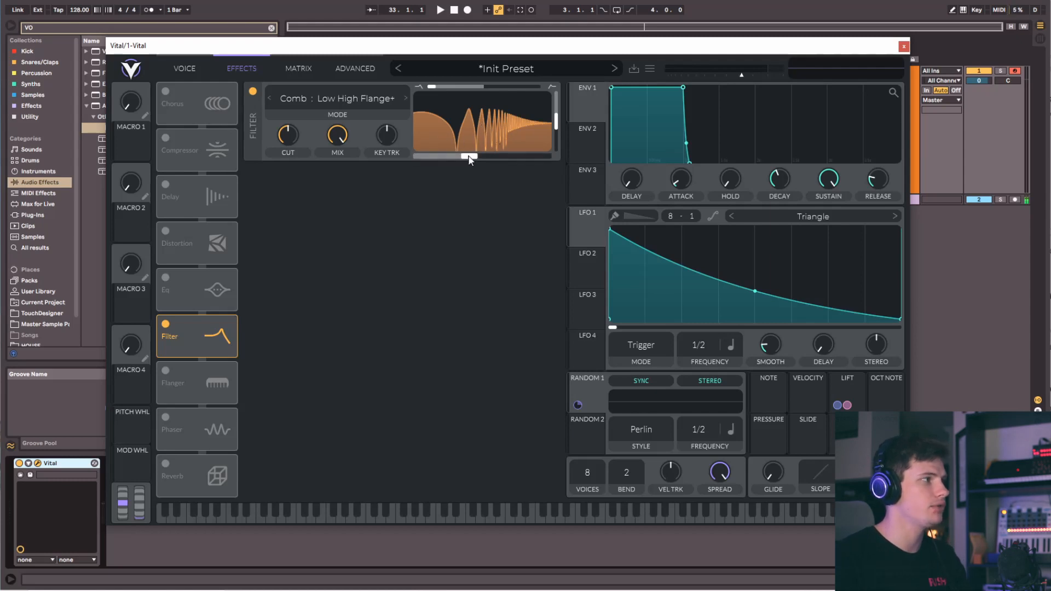
Raise the comb filter's resonance to about 82% and sweep its cutoff upward.
{"action": "mouse_move", "coordinate": [469, 158]}
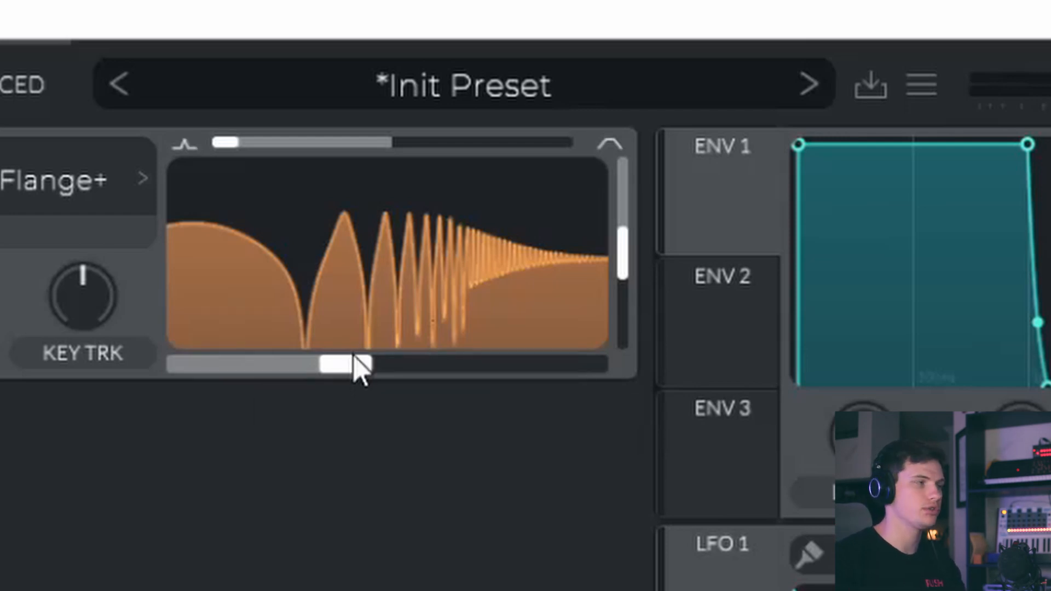
{"action": "left_click_drag", "start_coordinate": [622, 255], "coordinate": [624, 203]}
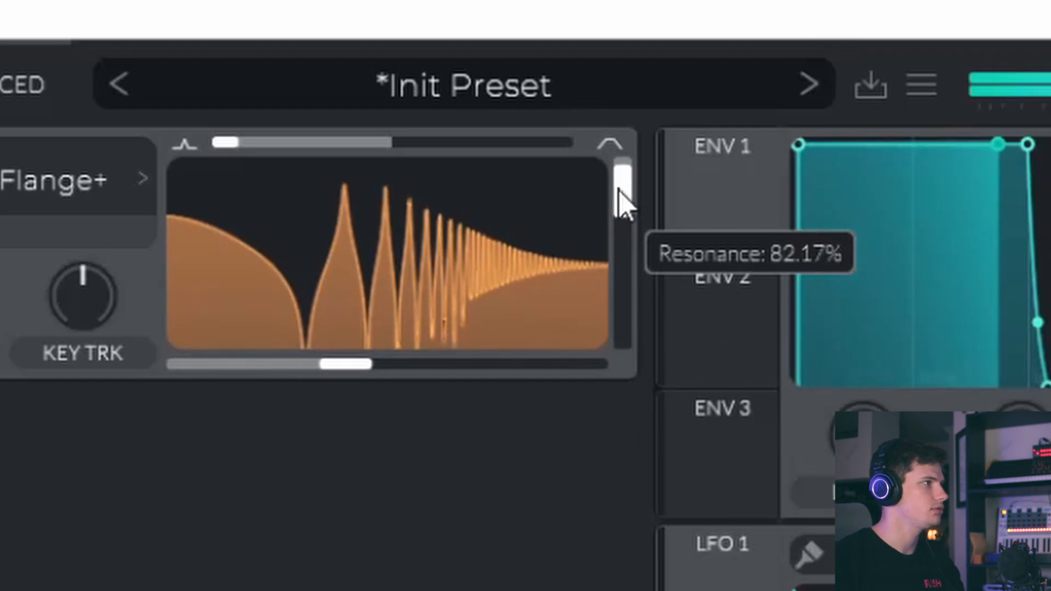
{"action": "left_click_drag", "start_coordinate": [363, 376], "coordinate": [394, 362]}
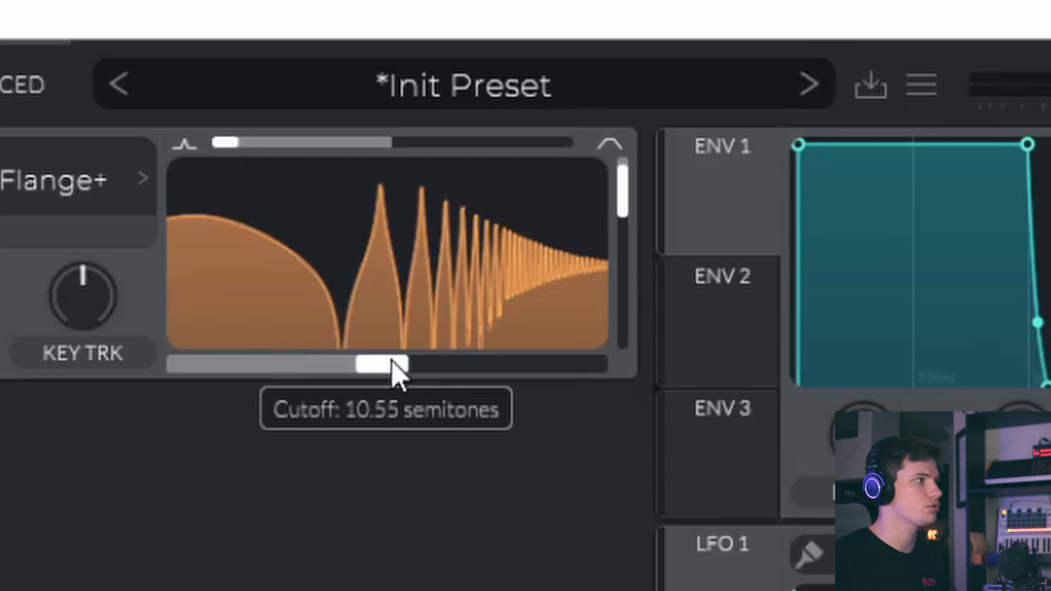
{"action": "left_click_drag", "start_coordinate": [394, 361], "coordinate": [446, 366]}
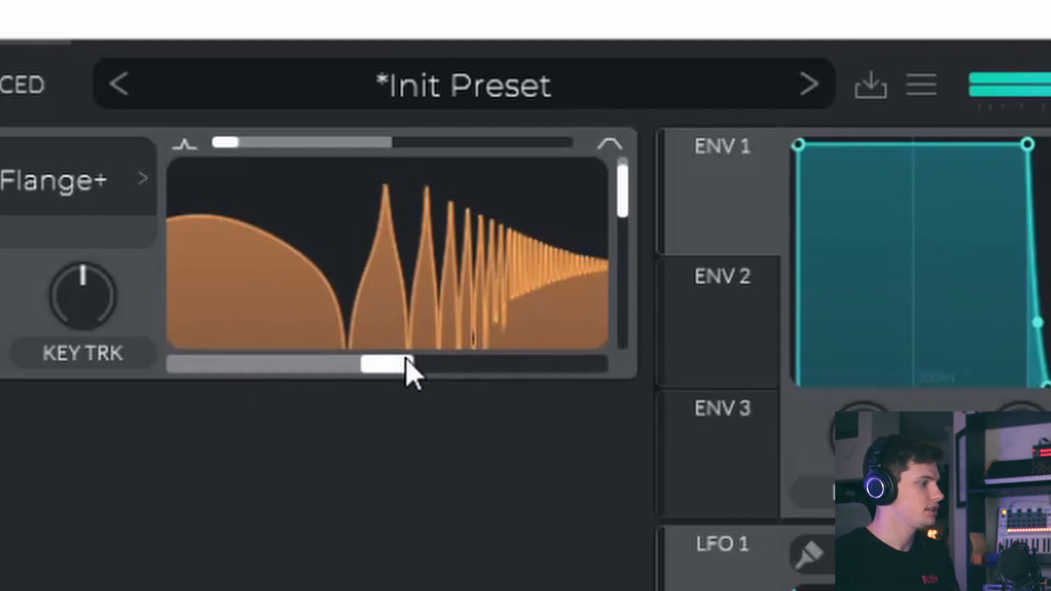
{"action": "left_click_drag", "start_coordinate": [406, 359], "coordinate": [660, 368]}
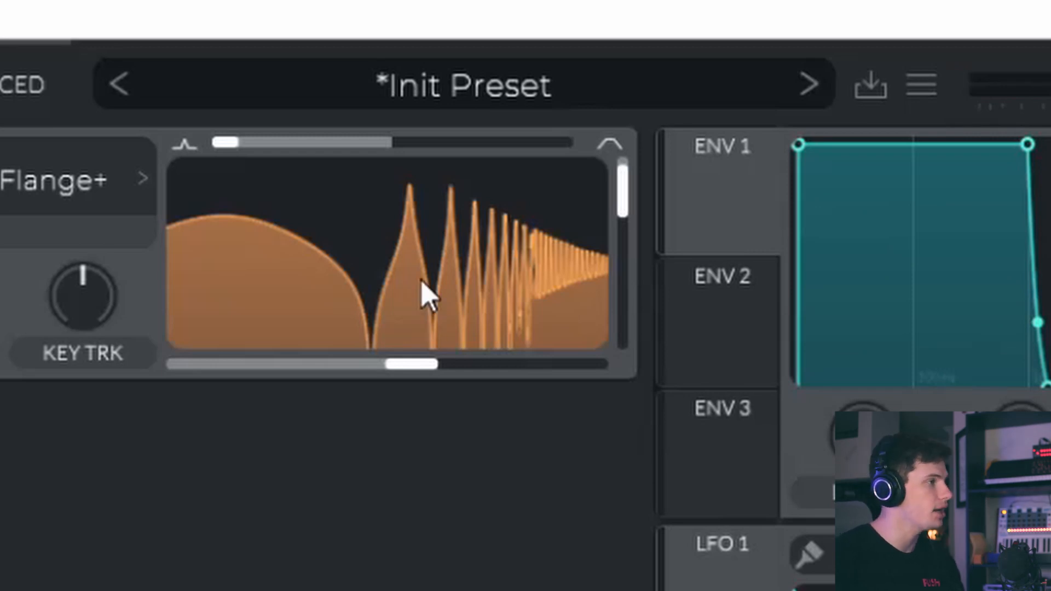
Set the comb filter's key tracking to its maximum and adjust the cutoff.
{"action": "mouse_move", "coordinate": [82, 307]}
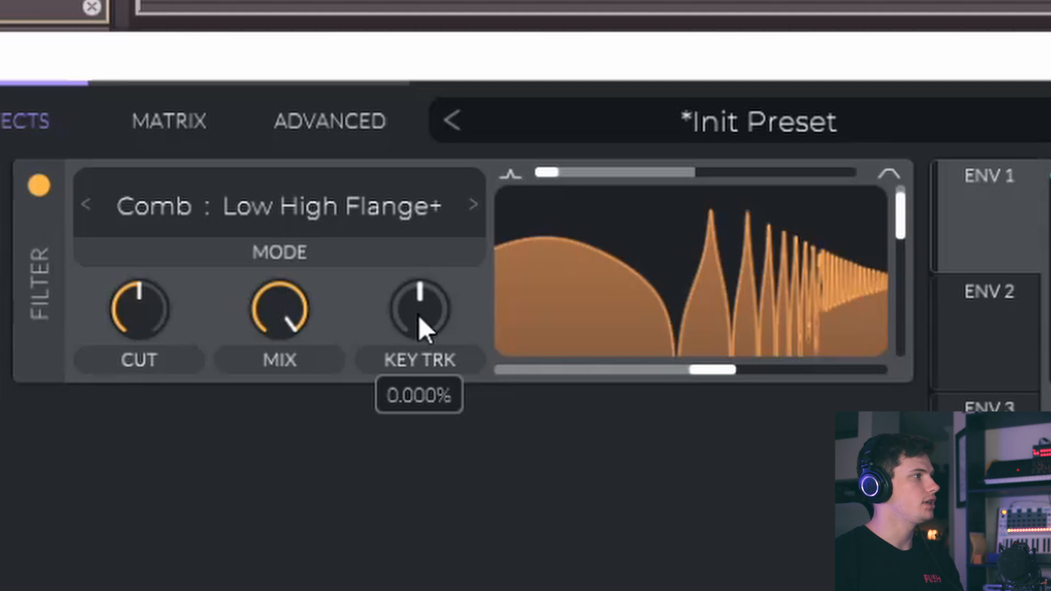
{"action": "left_click_drag", "start_coordinate": [419, 315], "coordinate": [419, 260]}
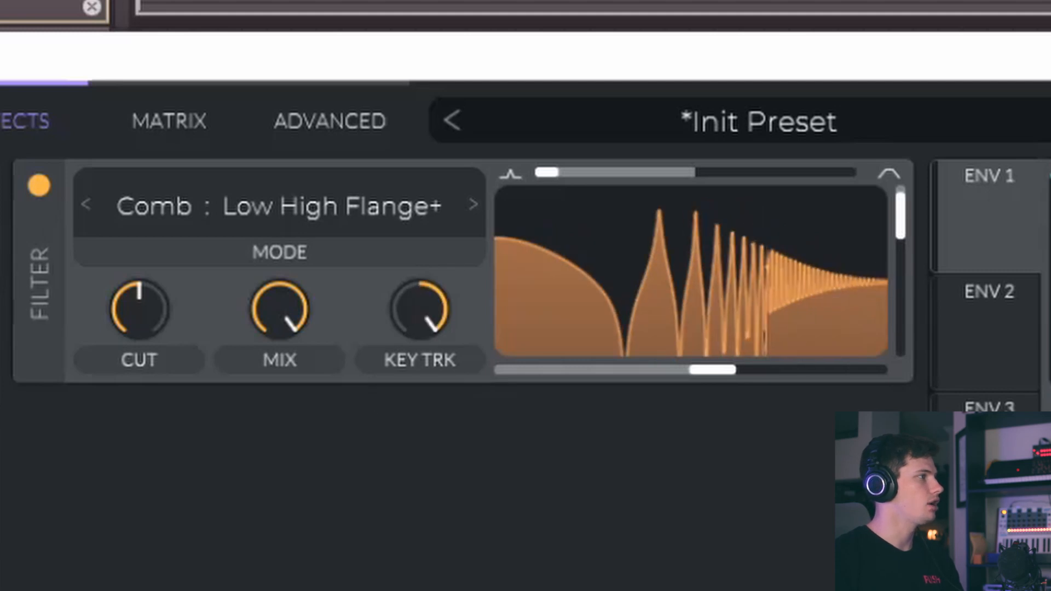
{"action": "left_click_drag", "start_coordinate": [727, 364], "coordinate": [764, 356]}
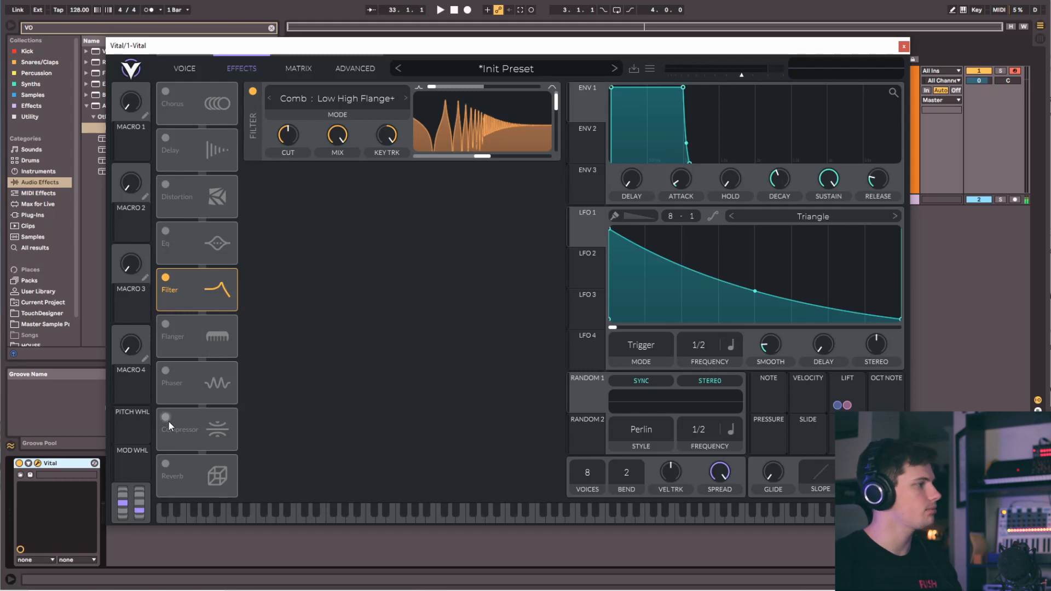
Enable the Compressor effect, try its Low Band, High Band and Single Band modes, and return it to Multiband.
{"action": "left_click", "coordinate": [166, 418]}
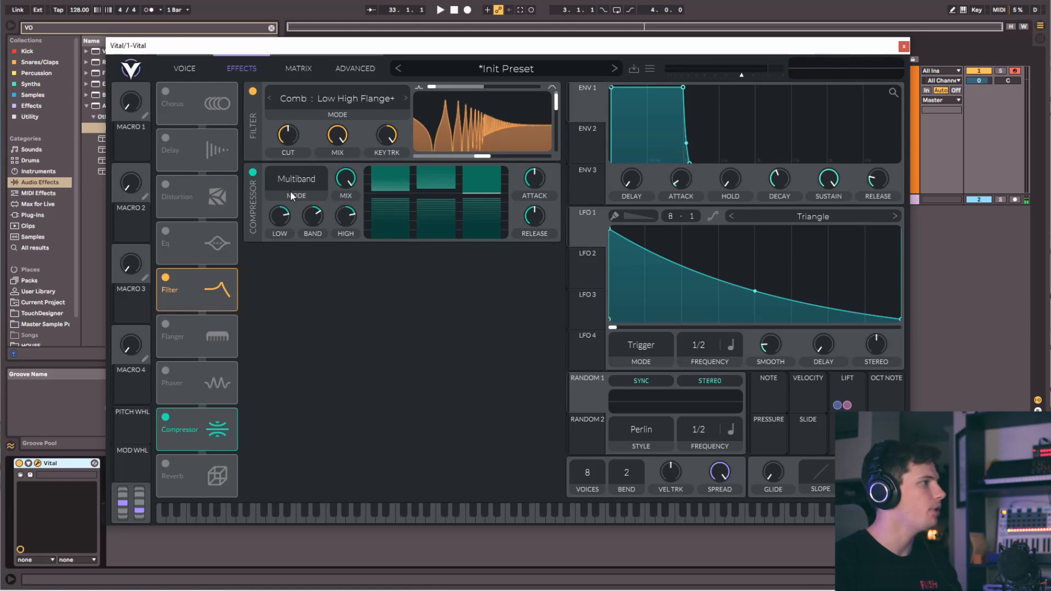
{"action": "left_click", "coordinate": [291, 180]}
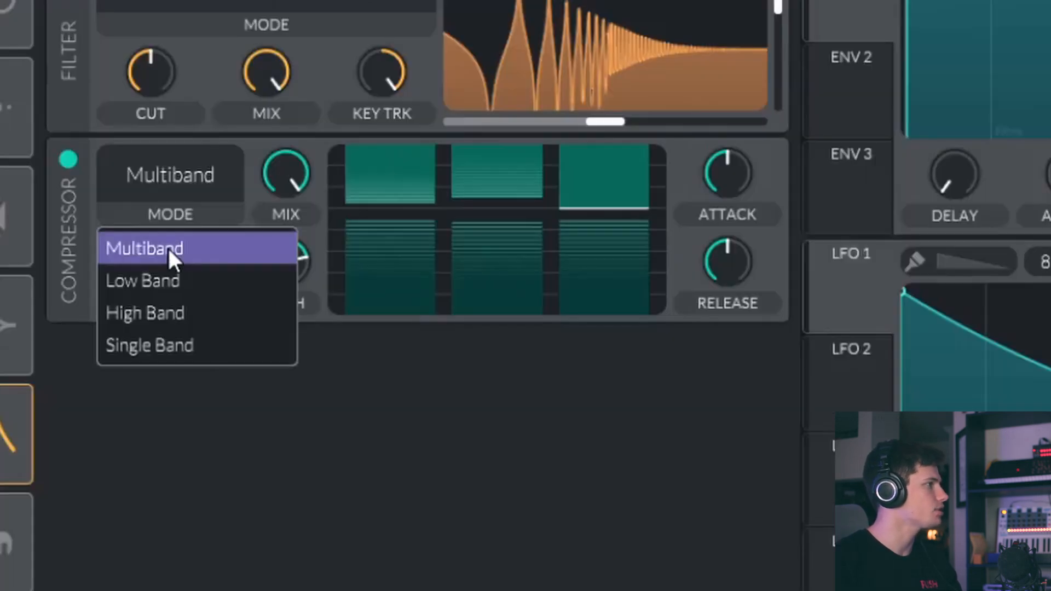
{"action": "left_click", "coordinate": [171, 281]}
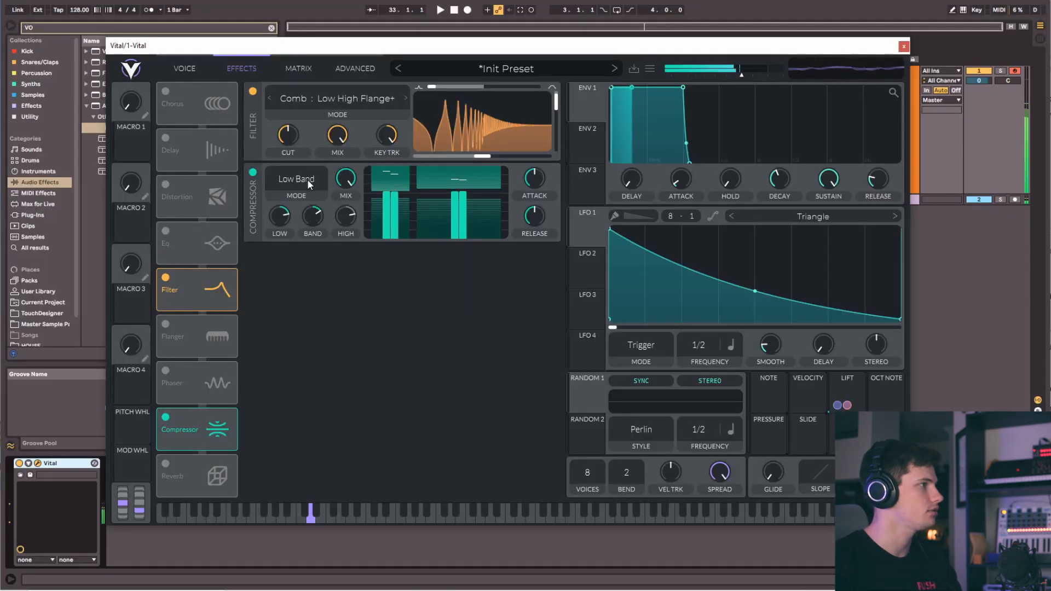
{"action": "left_click", "coordinate": [307, 178]}
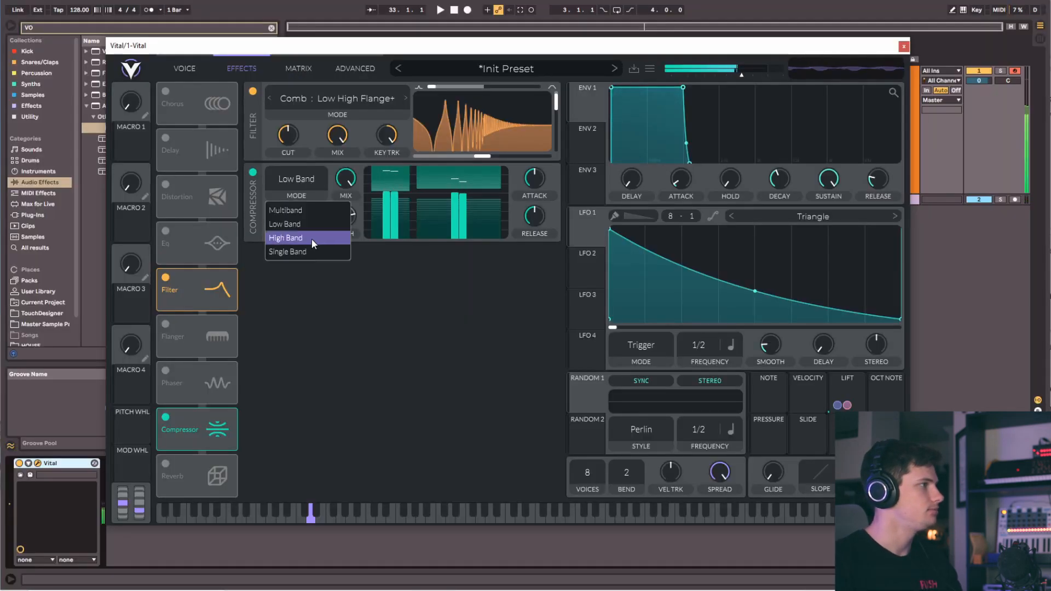
{"action": "left_click", "coordinate": [312, 239]}
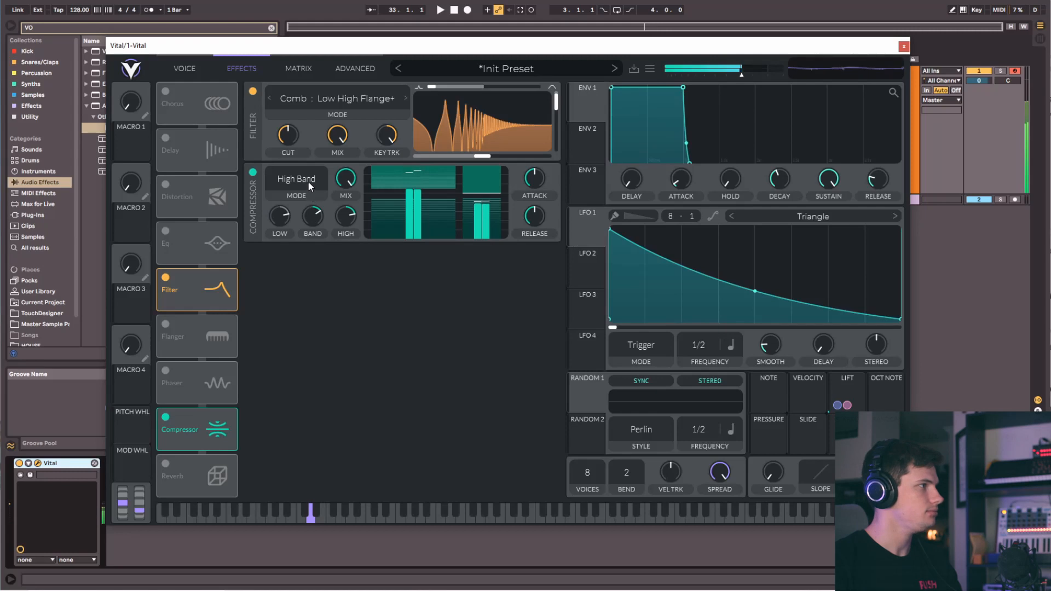
{"action": "left_click", "coordinate": [308, 181]}
{"action": "left_click", "coordinate": [307, 248]}
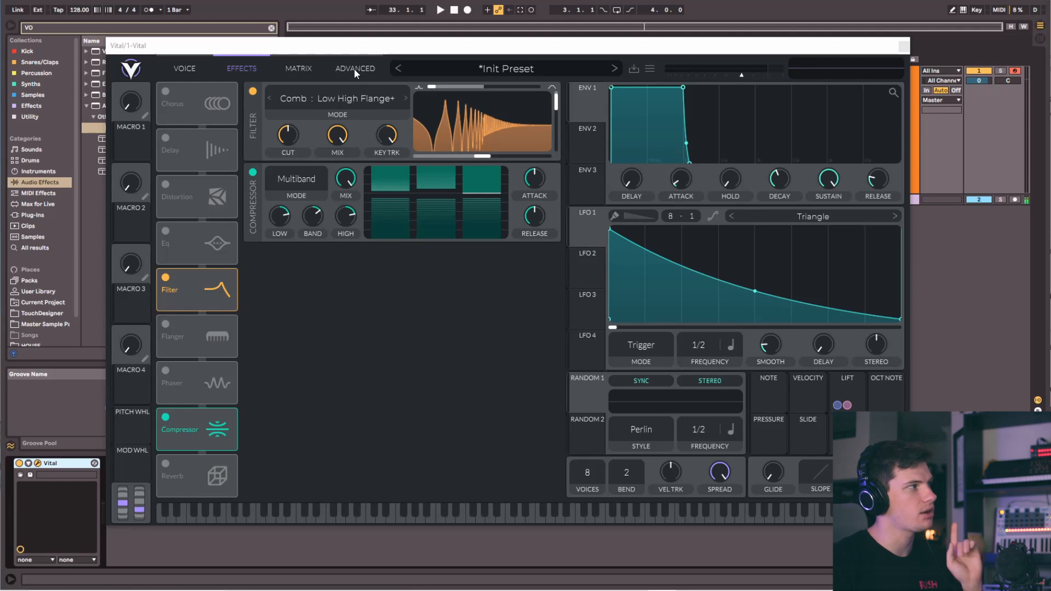
Open the advanced oscillator, unison and voice settings.
{"action": "left_click", "coordinate": [355, 70]}
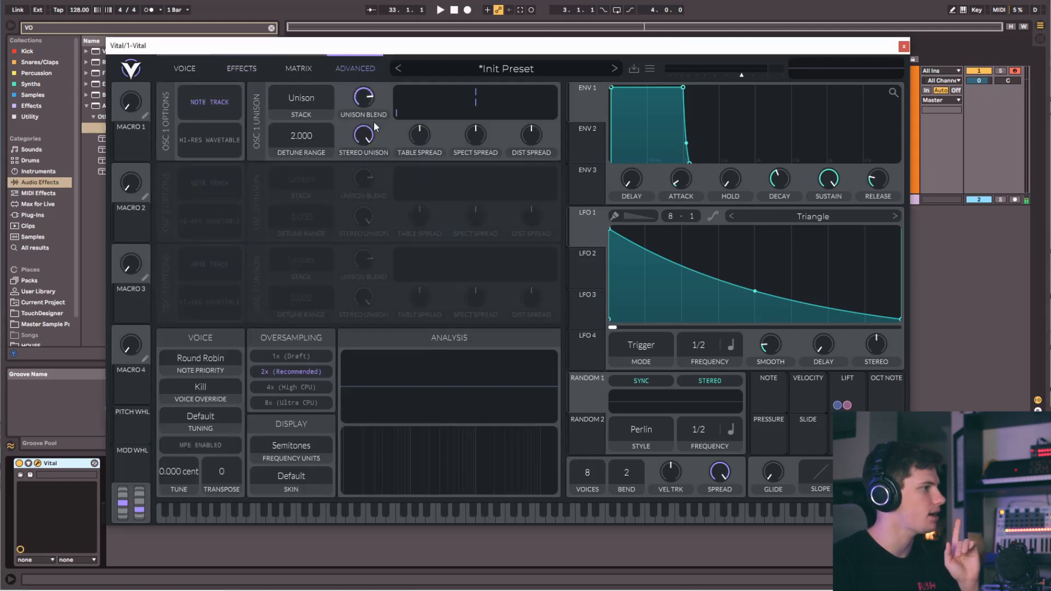